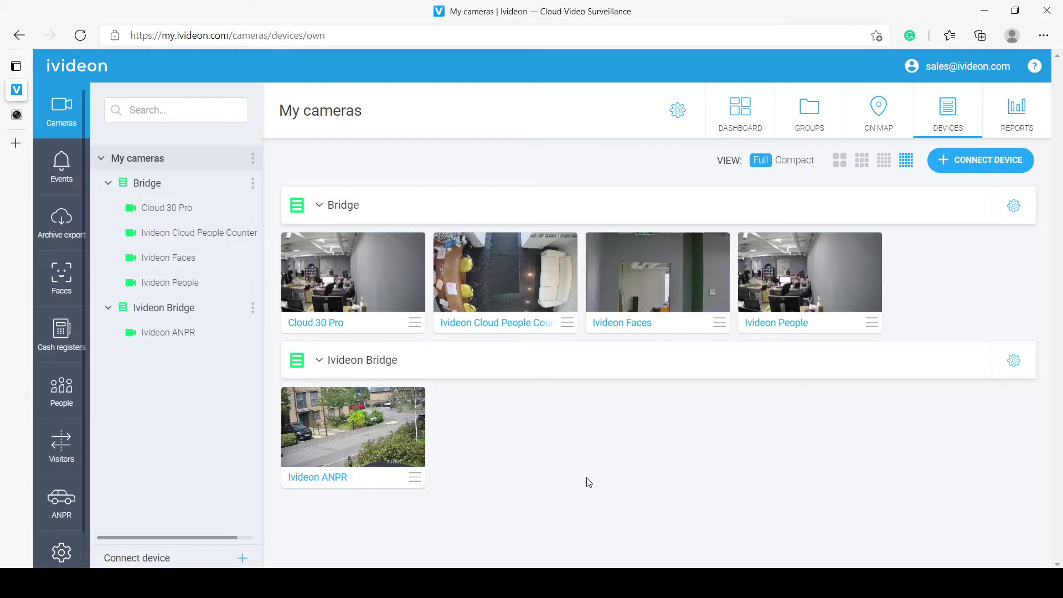
Step: Watch the Hikvision camera's live view, then return to the Ivideon camera list
key("ctrl+Tab")
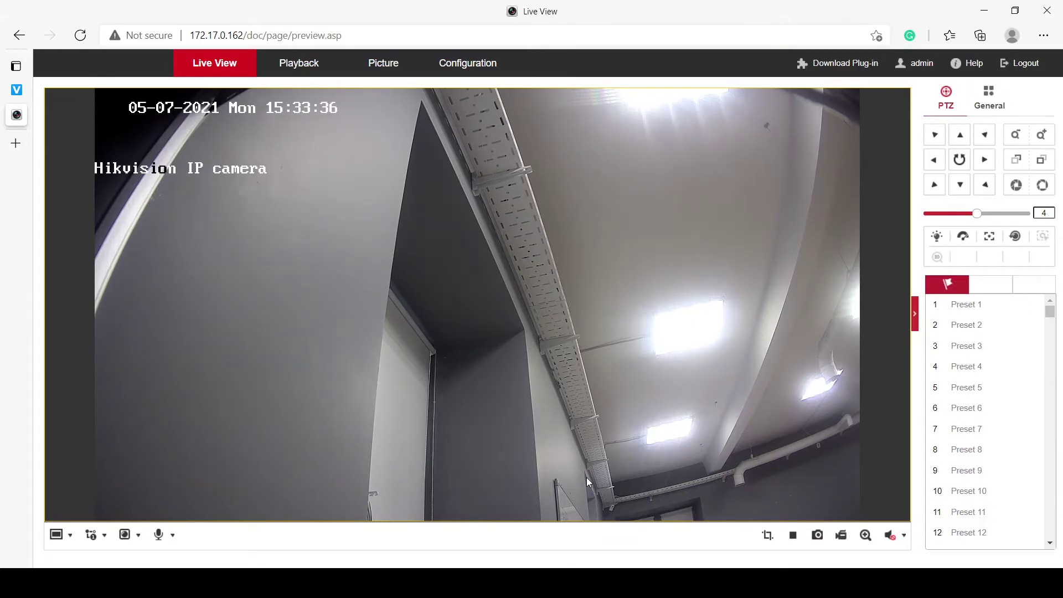
key("ctrl+shift+Tab")
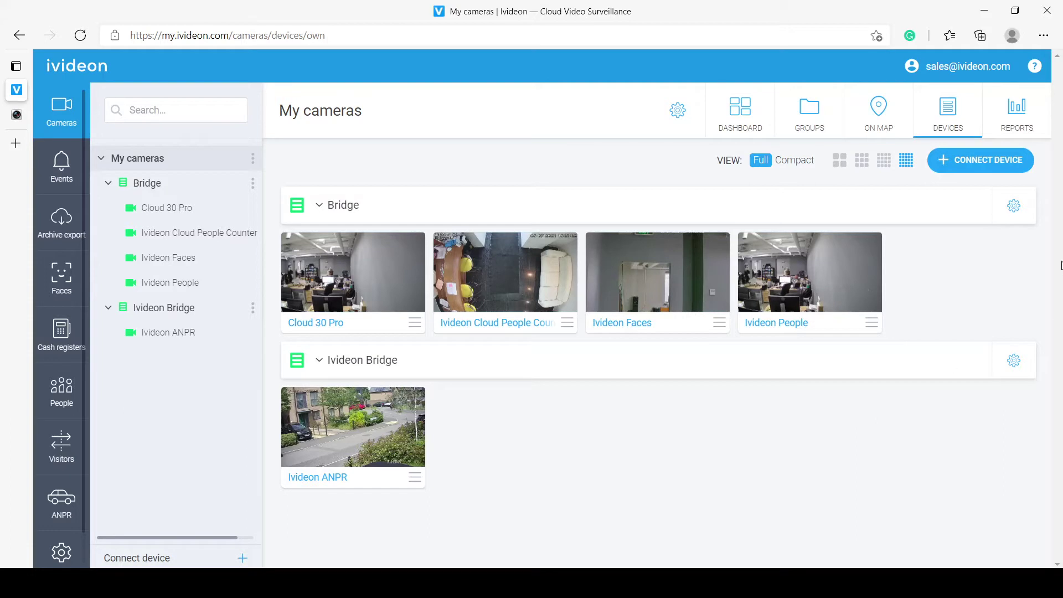
Step: Begin adding a new device and choose Ivideon Bridge as its type
left_click(985, 166)
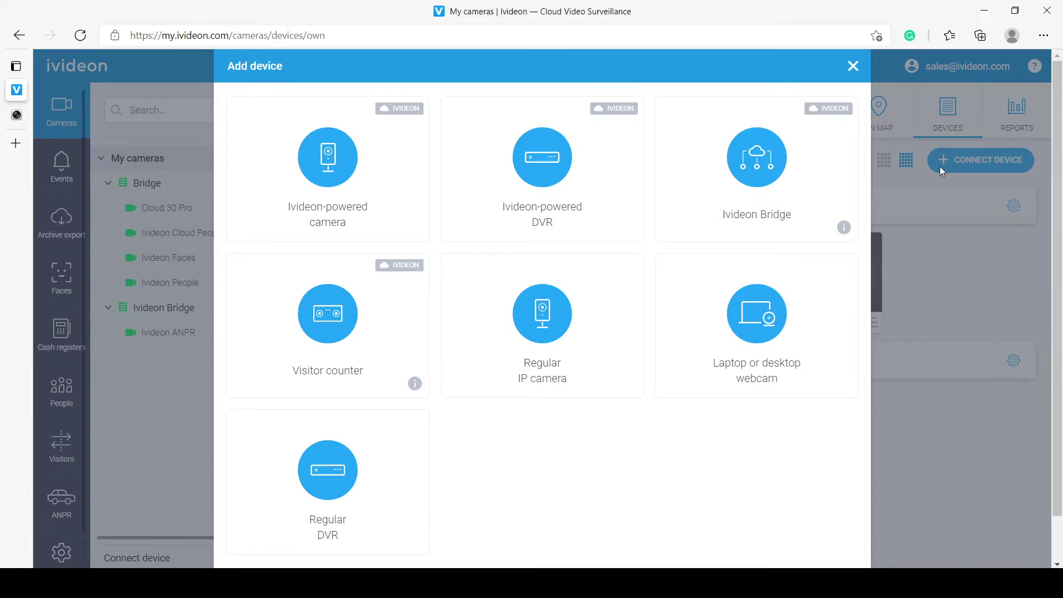
left_click(799, 179)
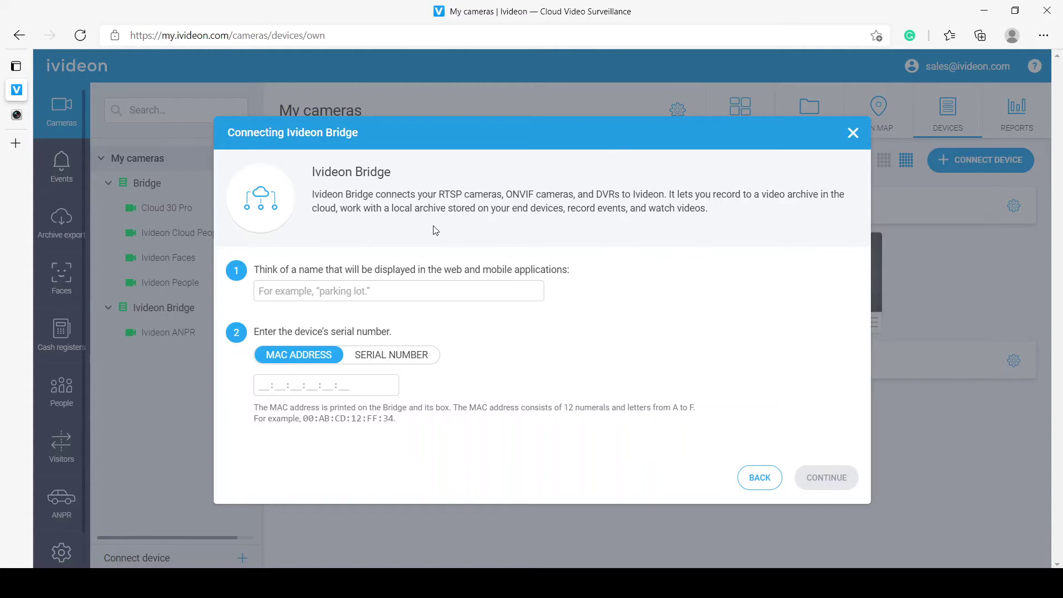
Step: Name the bridge 'New Bridge', paste its MAC address, and continue
left_click(396, 288)
type("N")
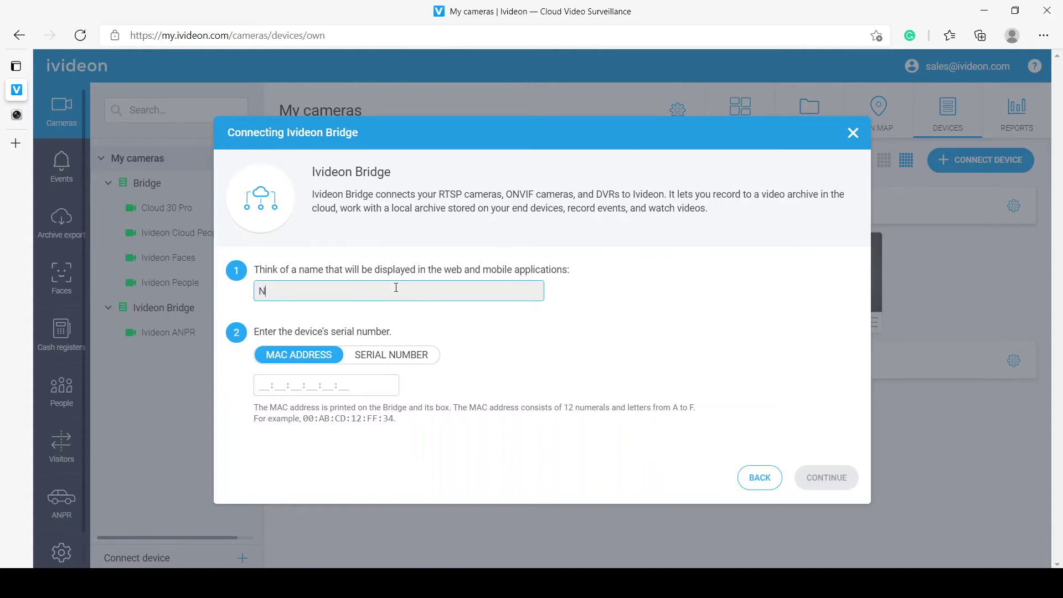
type("ew Bridge")
key("Tab")
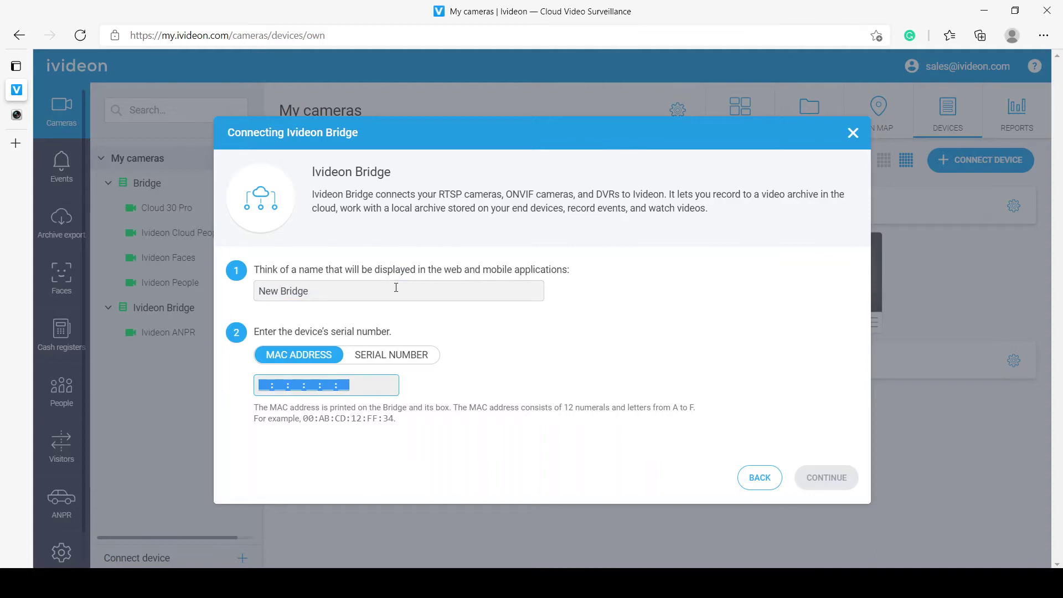
type("A8:21:02:C9:7A:32")
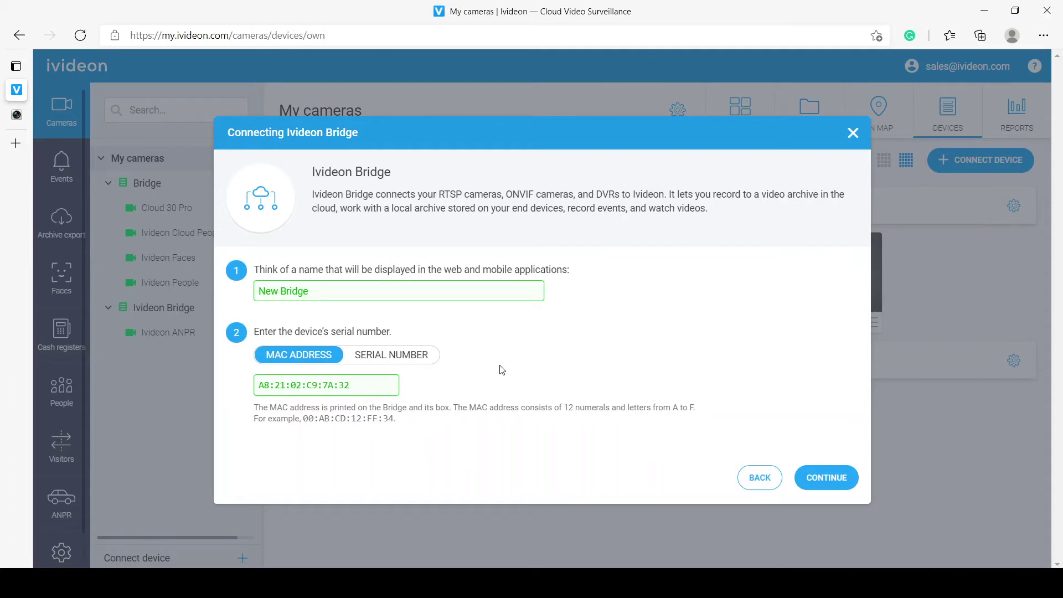
left_click(846, 484)
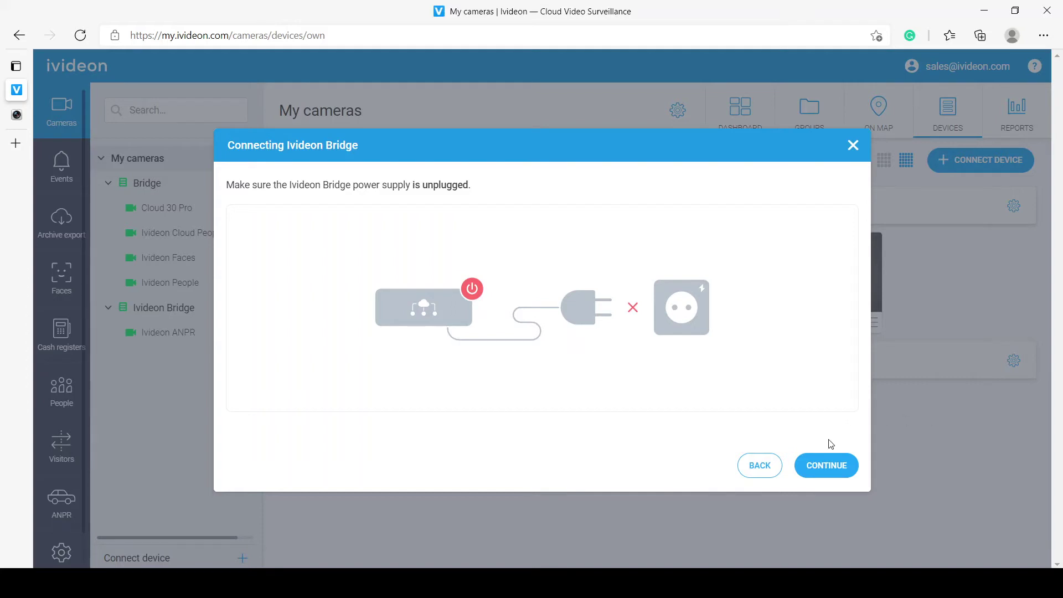
Step: Confirm the bridge was unplugged, cabled to the router, and powered back on
left_click(823, 469)
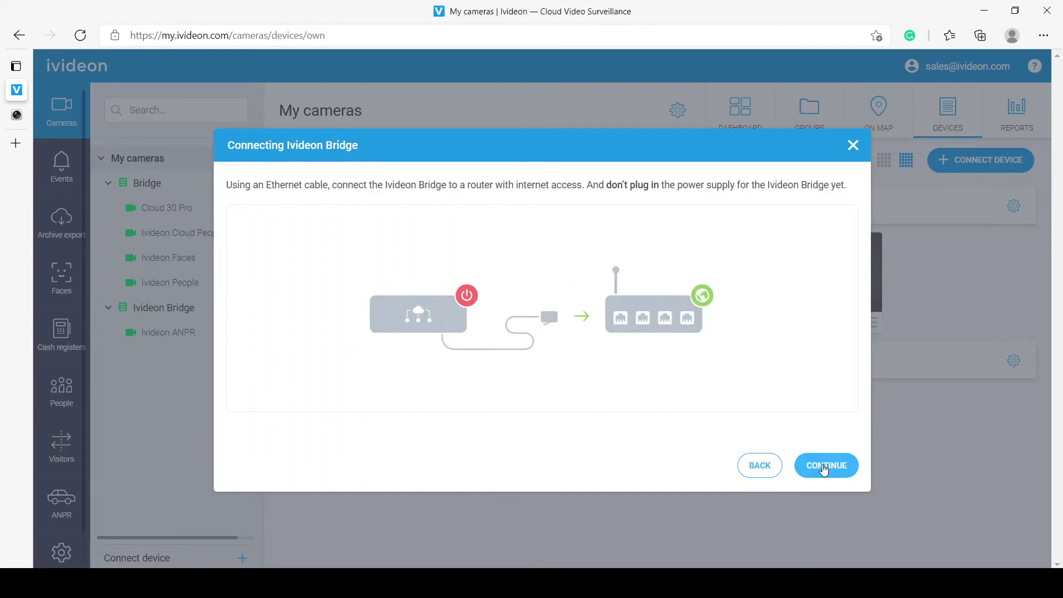
left_click(823, 469)
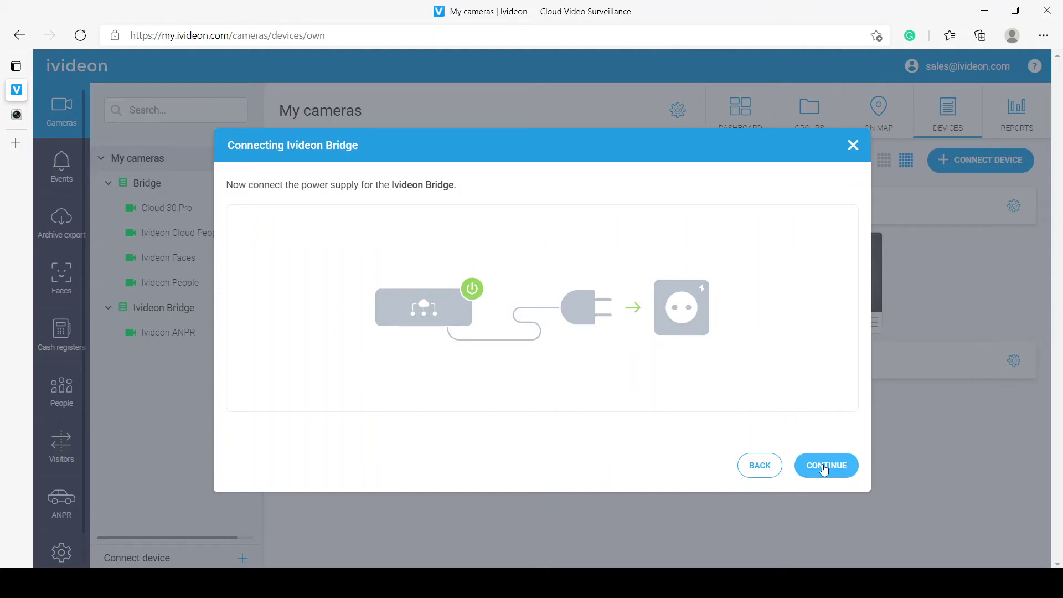
left_click(824, 468)
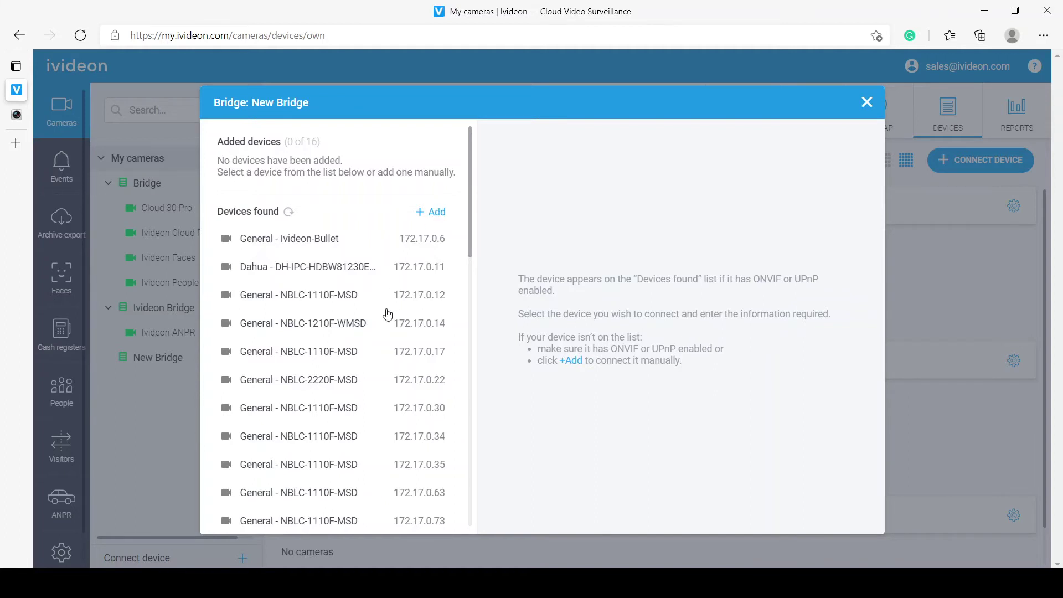
Step: Review the devices New Bridge found, then choose to add a camera manually
scroll(388, 314, "down", 4)
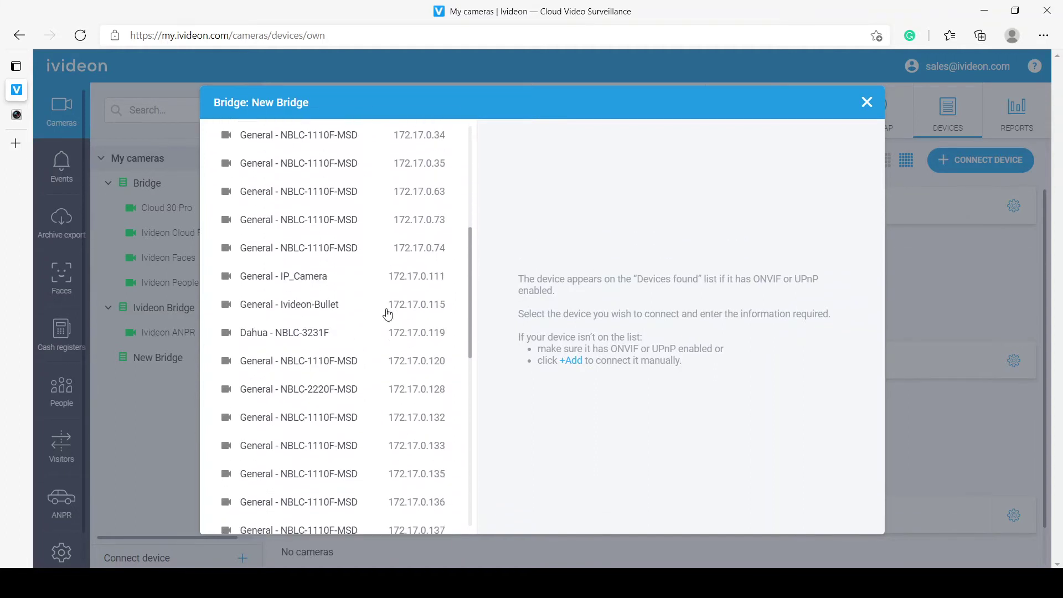
scroll(409, 277, "up", 5)
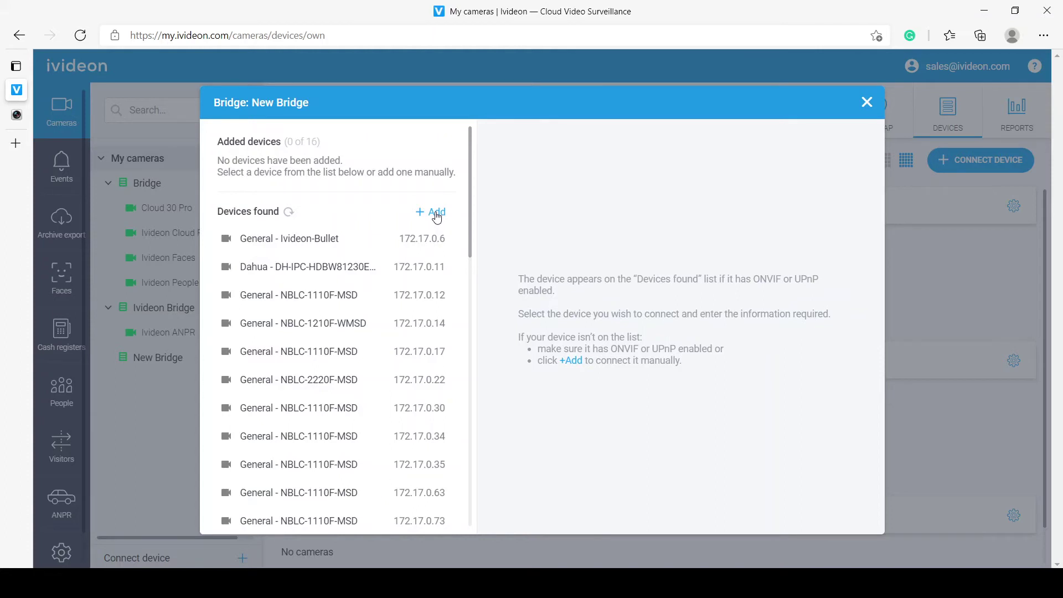
left_click(437, 216)
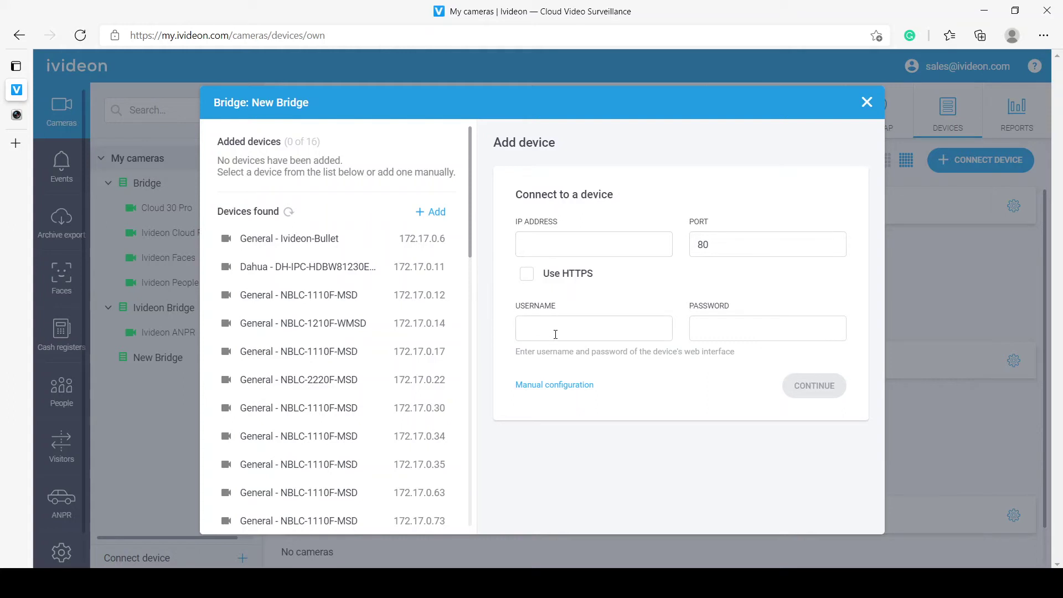
Step: Switch the Add device form to manual configuration
left_click(547, 394)
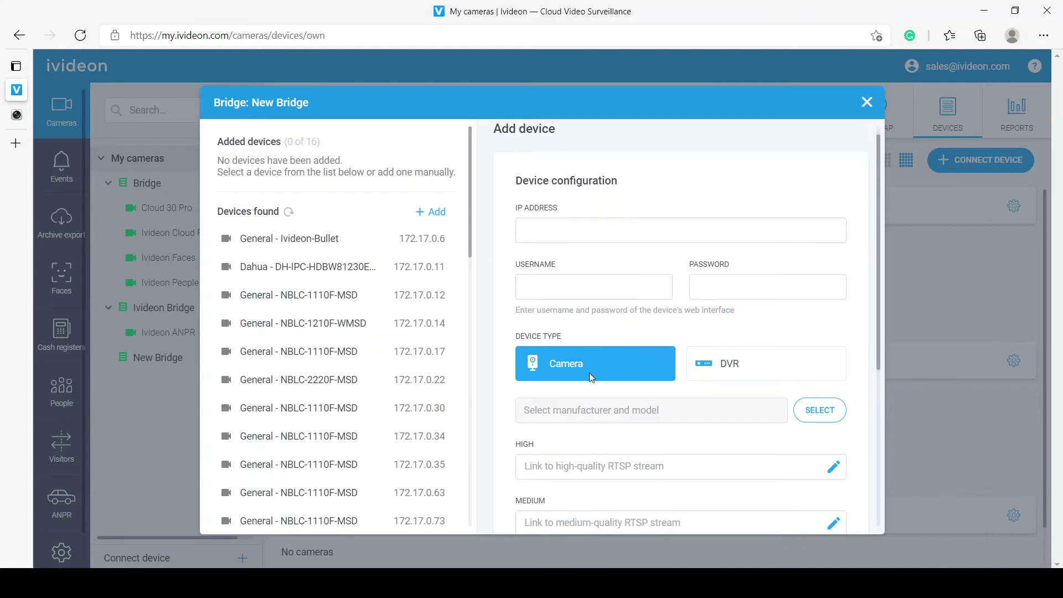
scroll(590, 375, "down", 2)
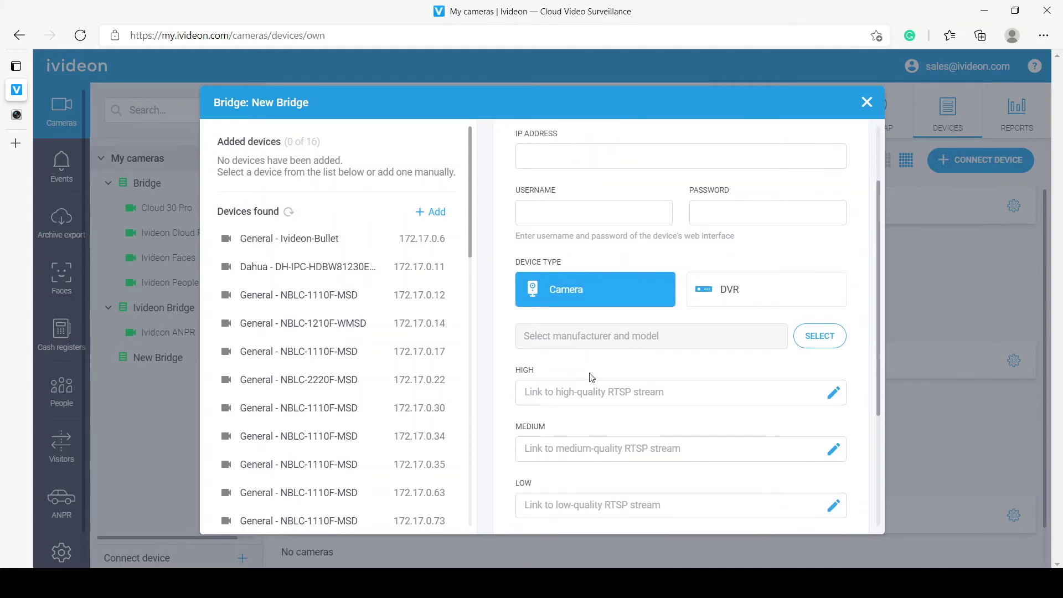
scroll(591, 377, "up", 2)
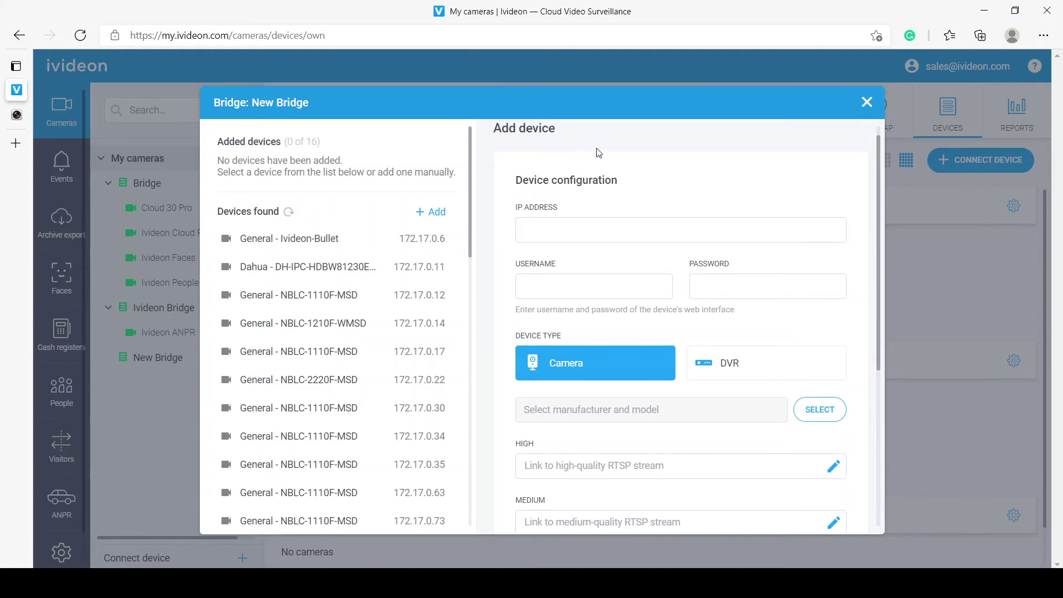
scroll(597, 147, "up", 2)
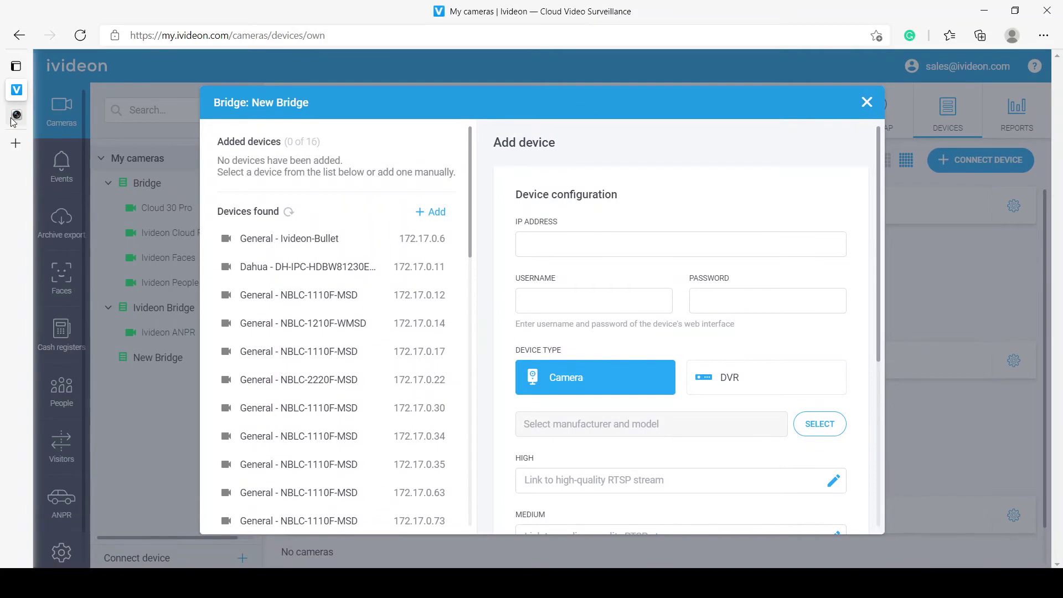
Step: Copy the IP address 172.17.0.162 from the Hikvision camera's address bar
left_click(33, 114)
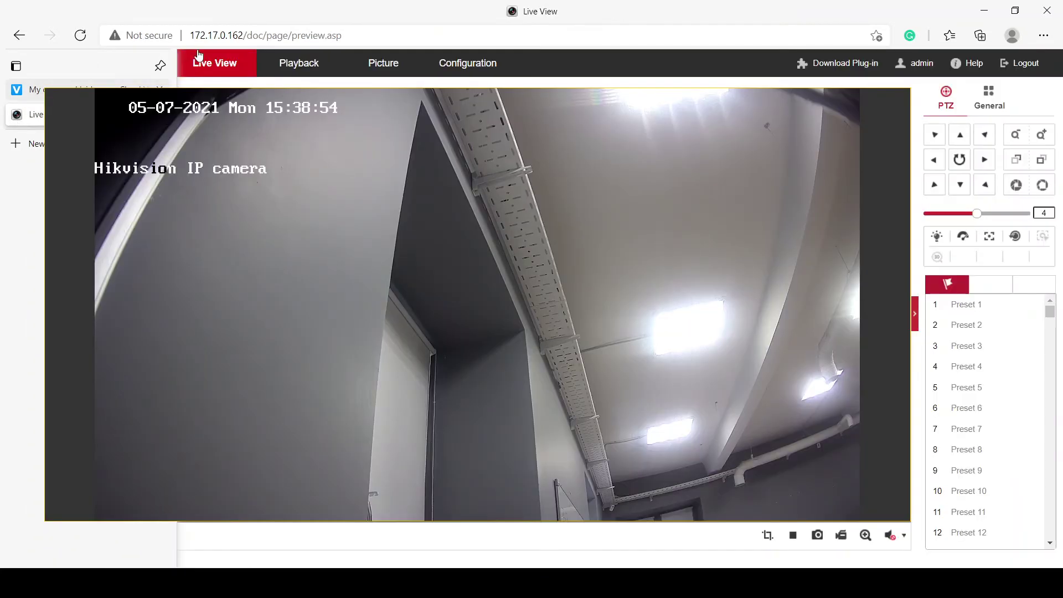
left_click(242, 38)
left_click(241, 37)
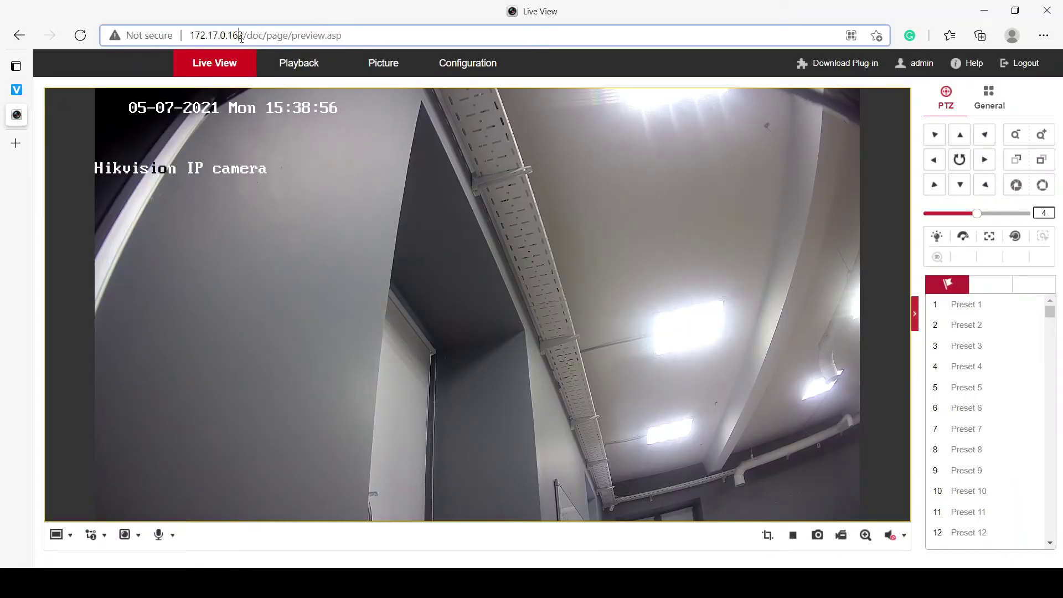
key("shift+Left")
key("shift+Left")
key("shift+Left")
key("shift+Left")
key("shift+Left")
key("shift+Left")
key("shift+Left")
key("shift+Left")
key("shift+Left")
key("shift+Left")
key("shift+Left")
left_click(18, 89)
left_click(613, 251)
type("http://172.17.0.162/")
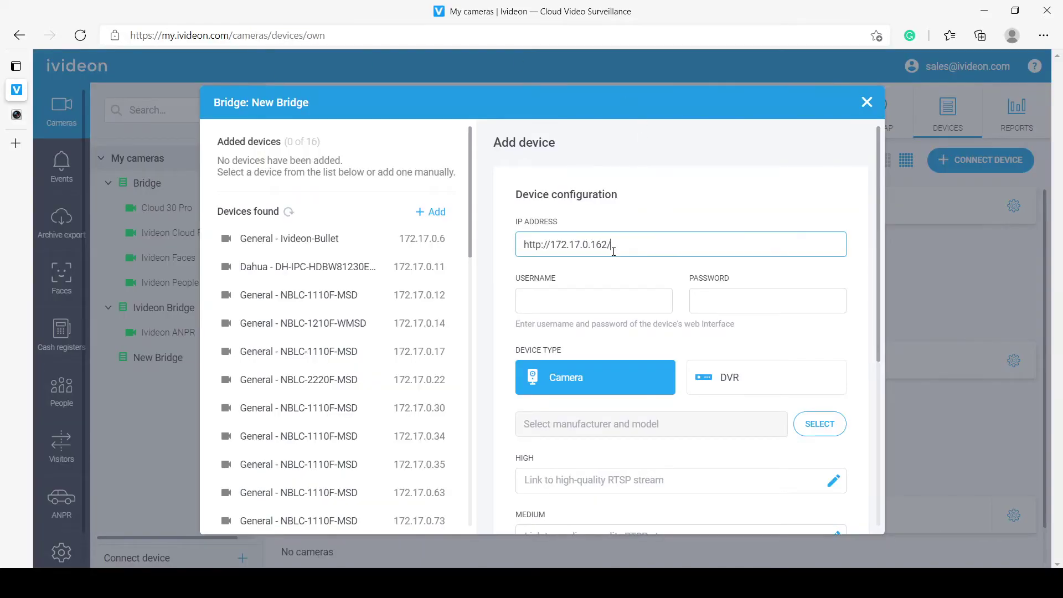
type("7")
key("BackSpace")
key("BackSpace")
key("BackSpace")
key("Delete")
key("BackSpace")
key("BackSpace")
key("BackSpace")
key("BackSpace")
Step: Enter the camera's login username and password, verifying the password by revealing it
left_click(576, 293)
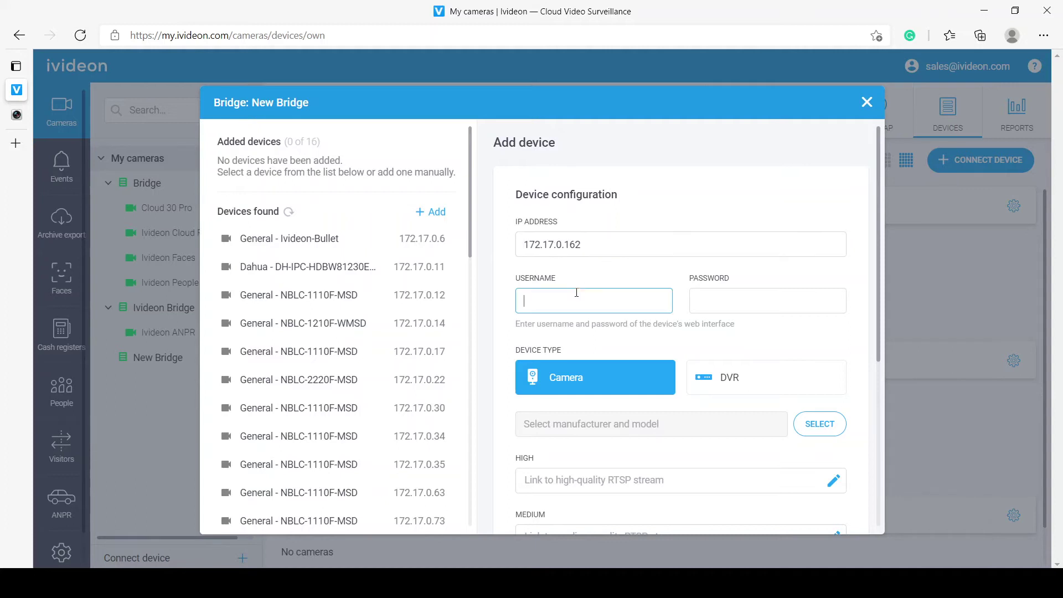
type("admin")
key("Tab")
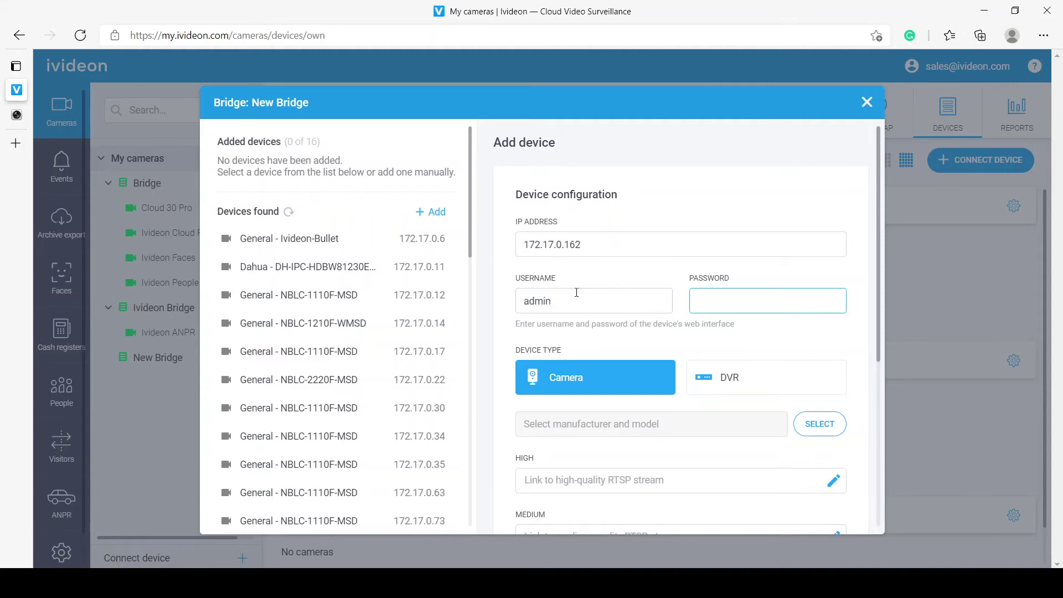
type("admin123")
left_click(834, 301)
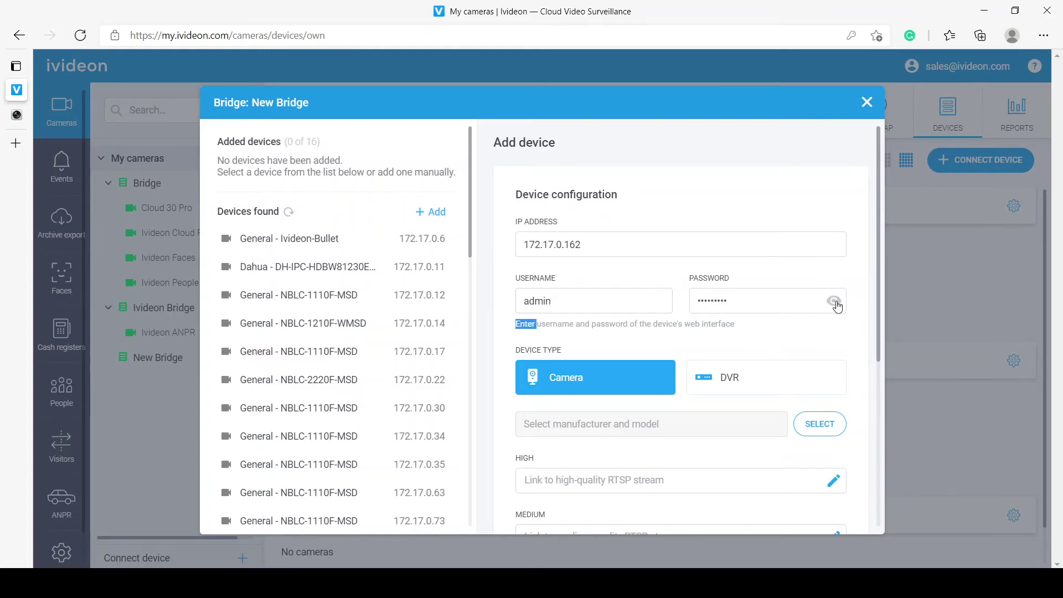
left_click(835, 302)
scroll(724, 352, "down", 1)
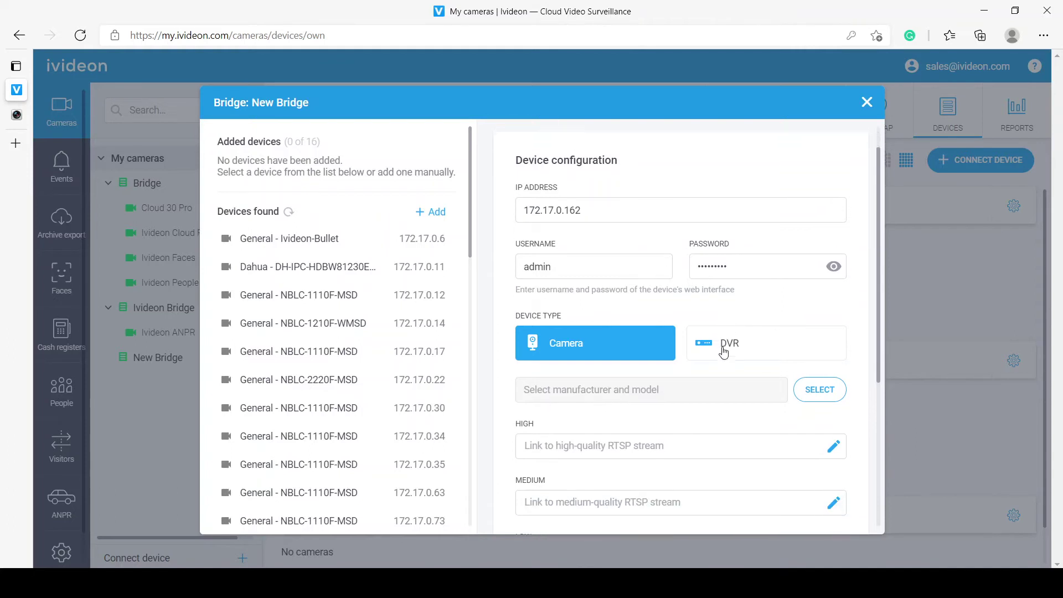
left_click(819, 388)
Step: Set the camera model to Hikvision DS-2CD* and continue to the preview
left_click(432, 159)
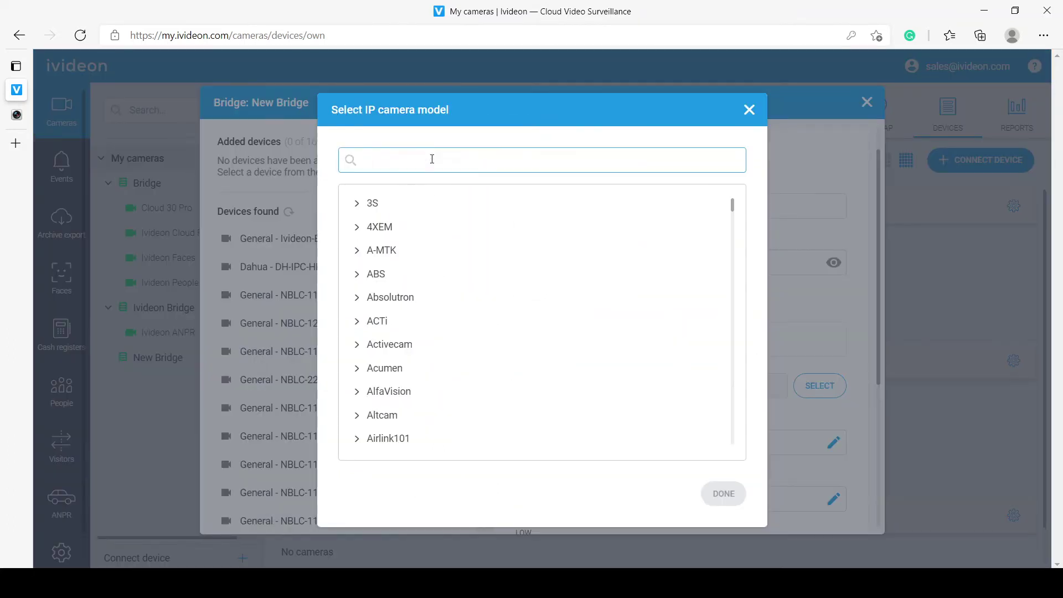
type("Hik")
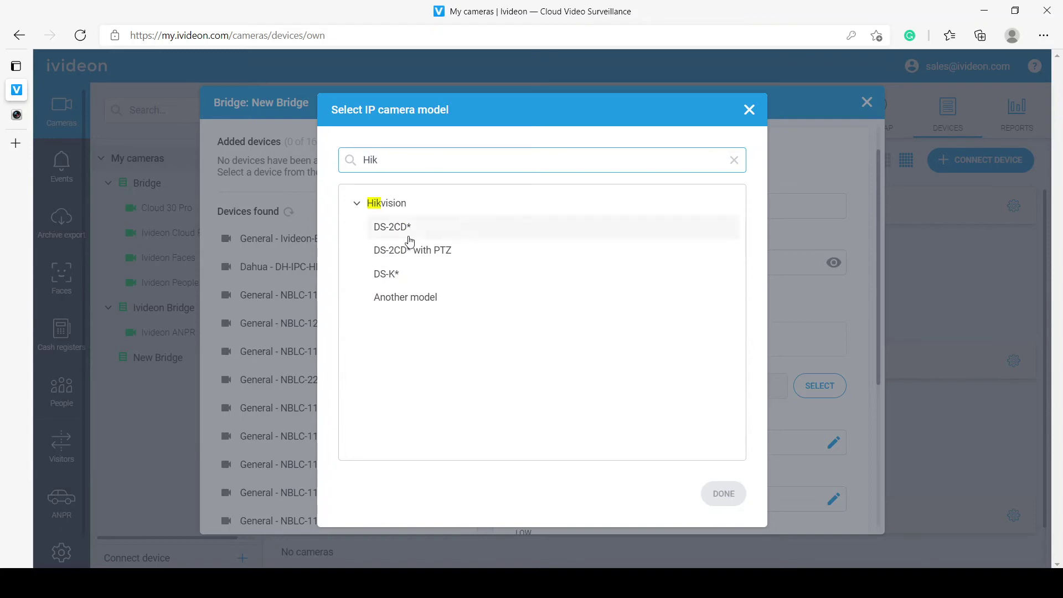
left_click(408, 232)
left_click(724, 494)
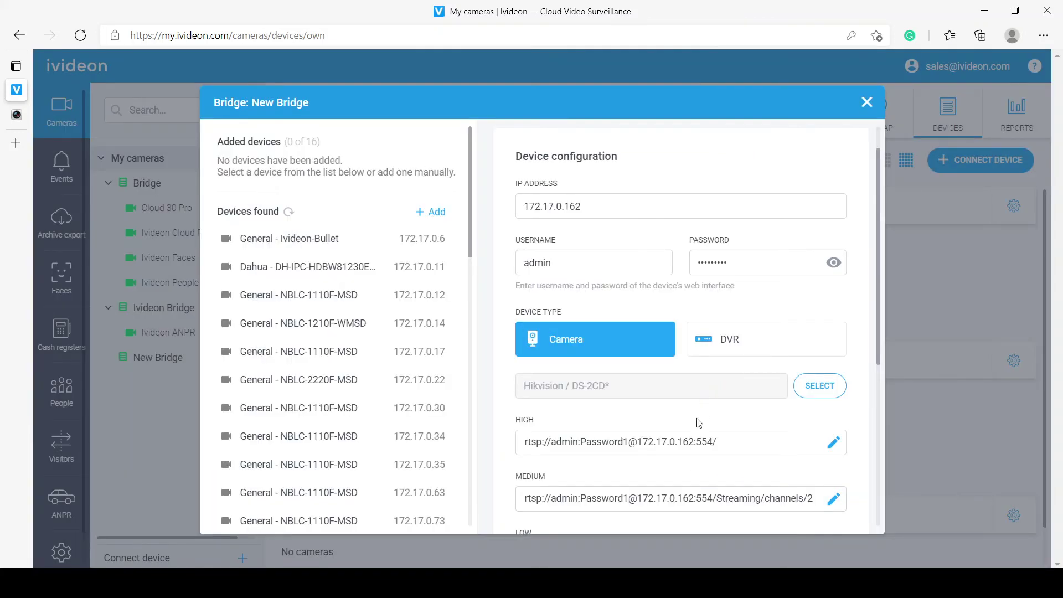
scroll(698, 423, "down", 1)
scroll(698, 423, "down", 1)
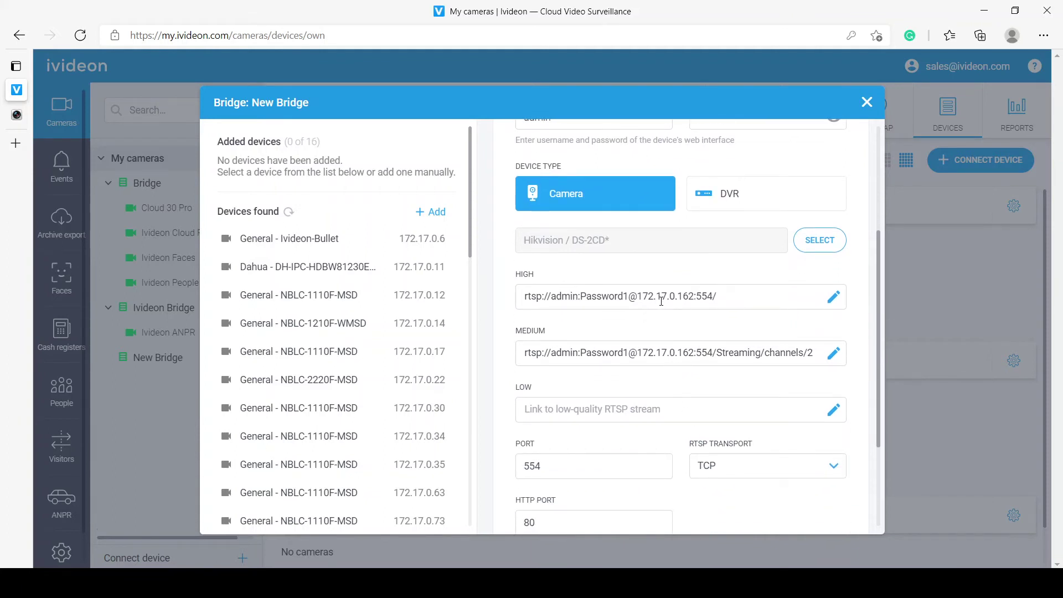
scroll(661, 300, "down", 2)
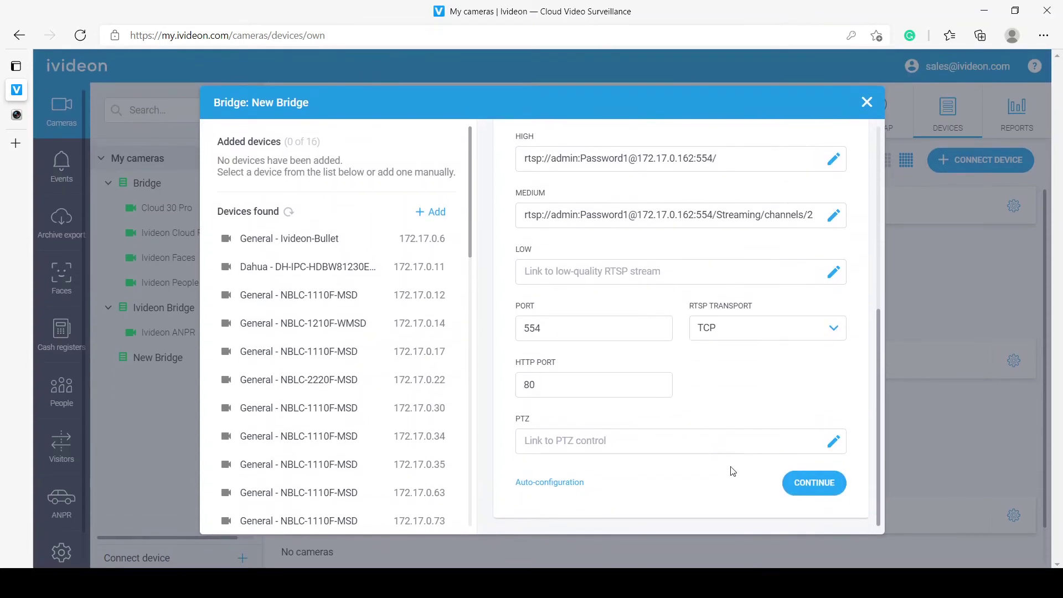
left_click(801, 491)
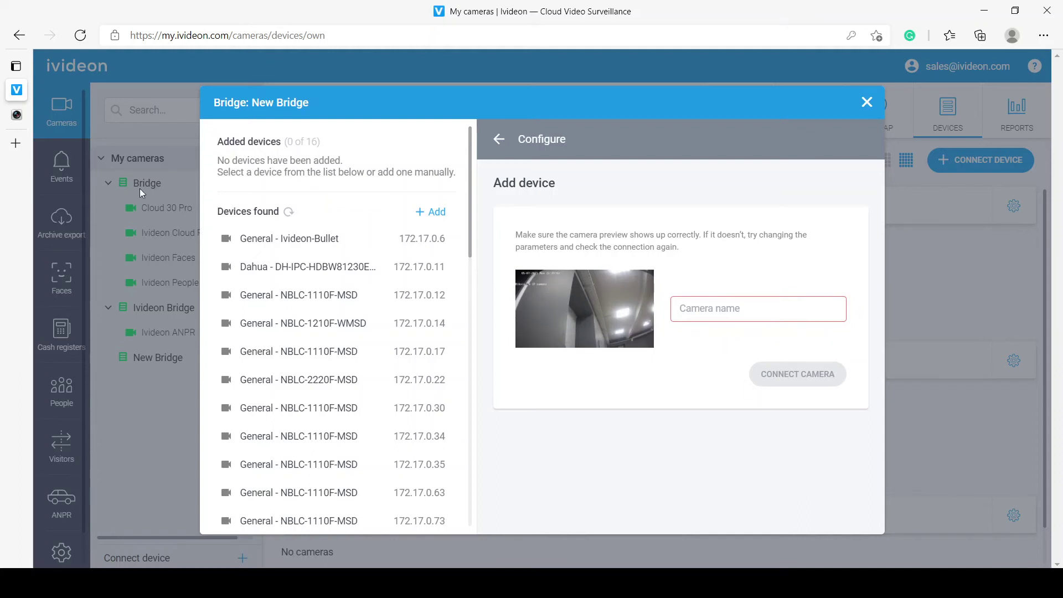
Step: Compare the preview with the camera's live view, then name it 'My camera' and connect
left_click(19, 121)
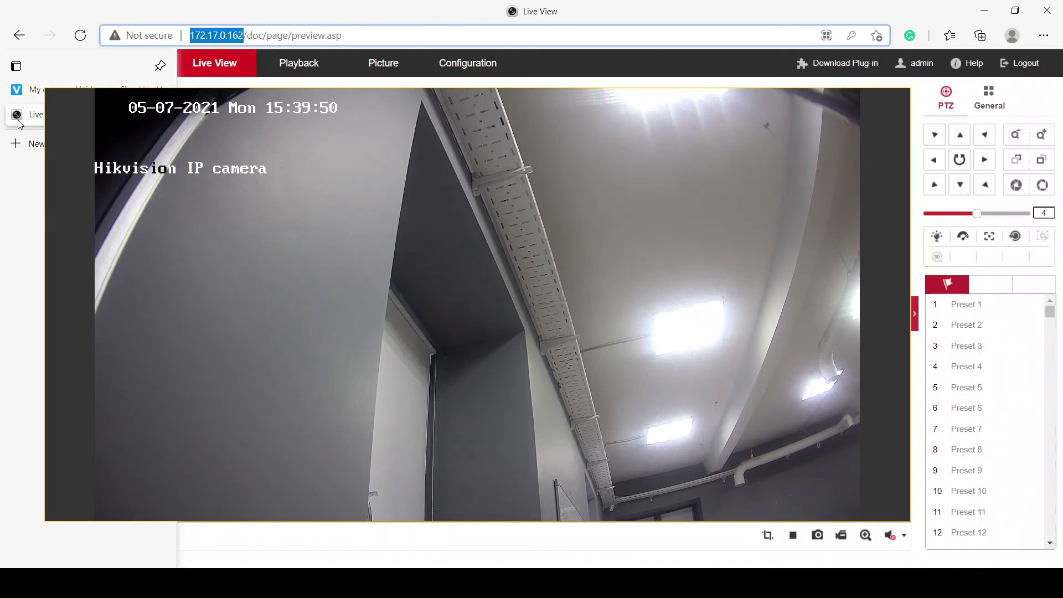
left_click(17, 90)
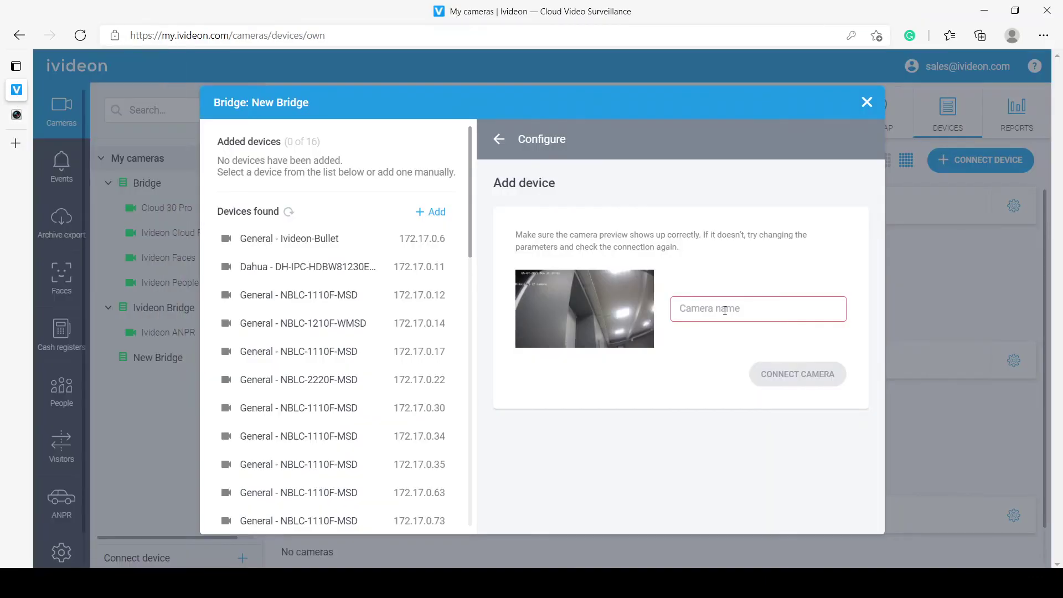
left_click(726, 309)
type("M")
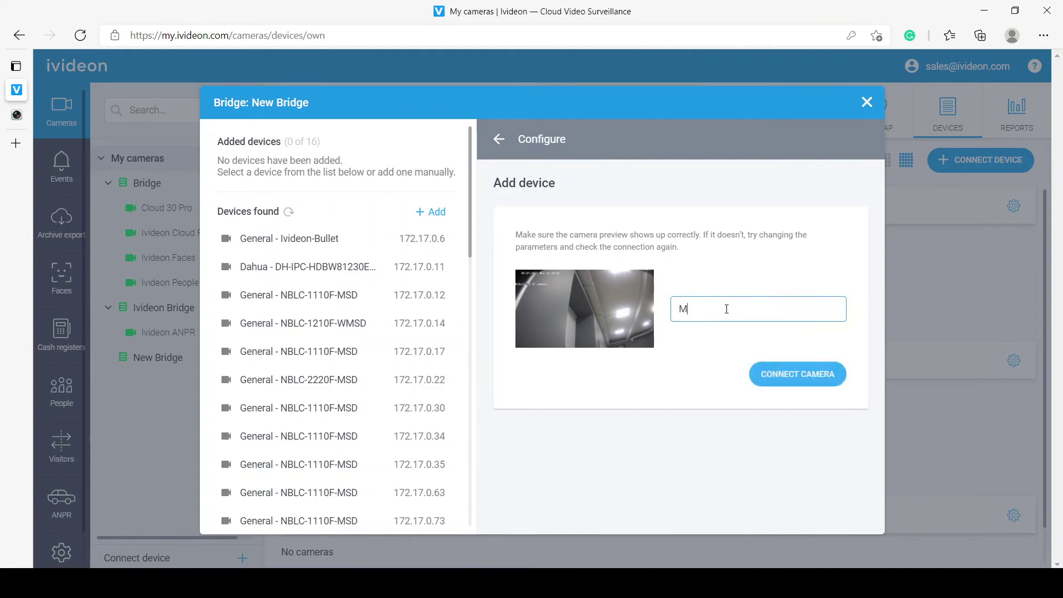
type("y camer")
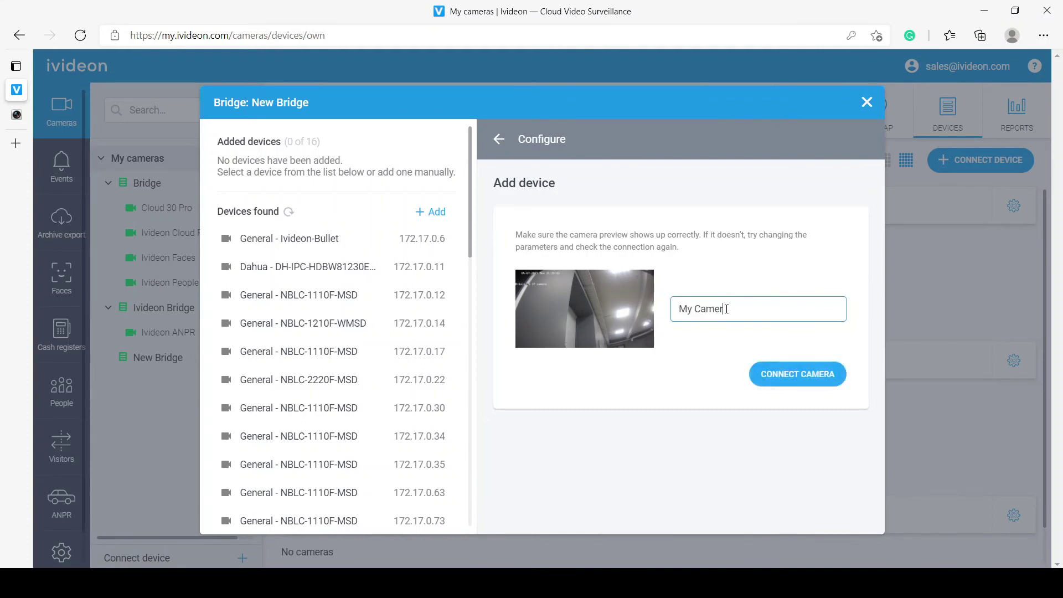
type("a")
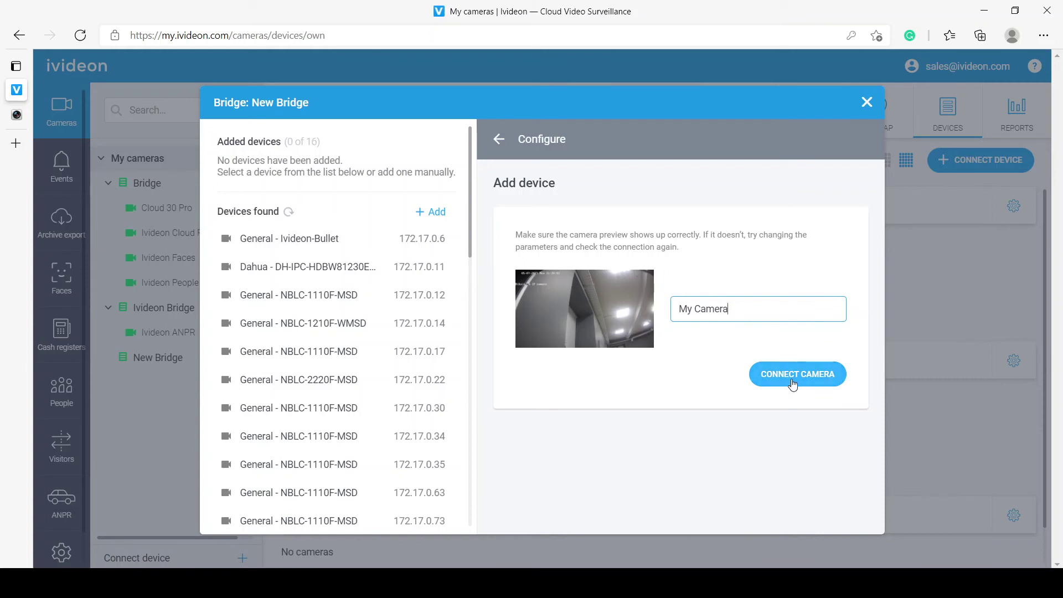
left_click(792, 379)
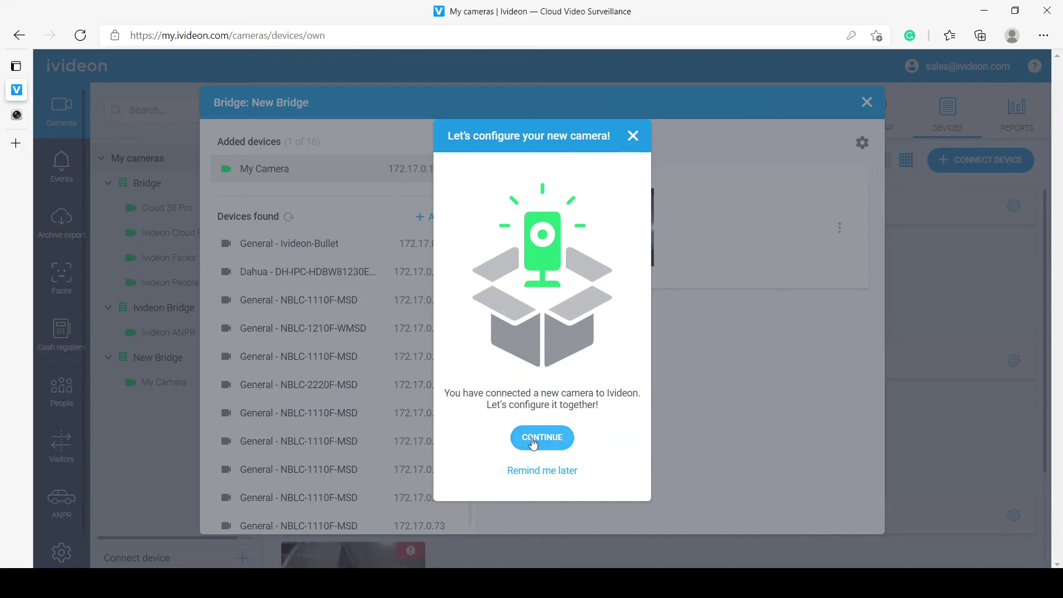
Step: Start a free trial of the third plan ($75 per 3 months) for My Camera
left_click(533, 438)
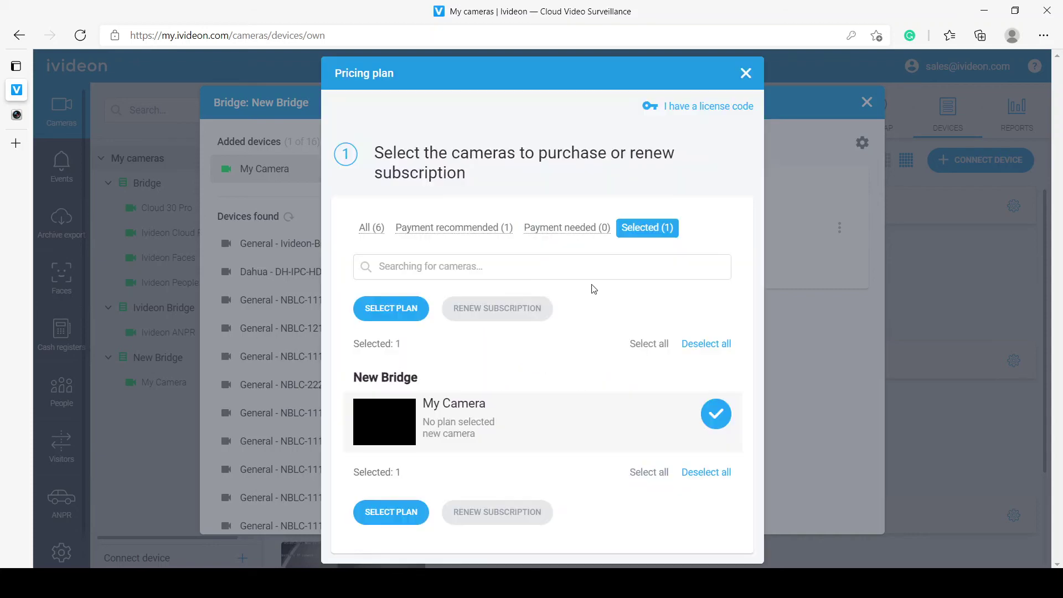
left_click(385, 511)
scroll(525, 415, "down", 5)
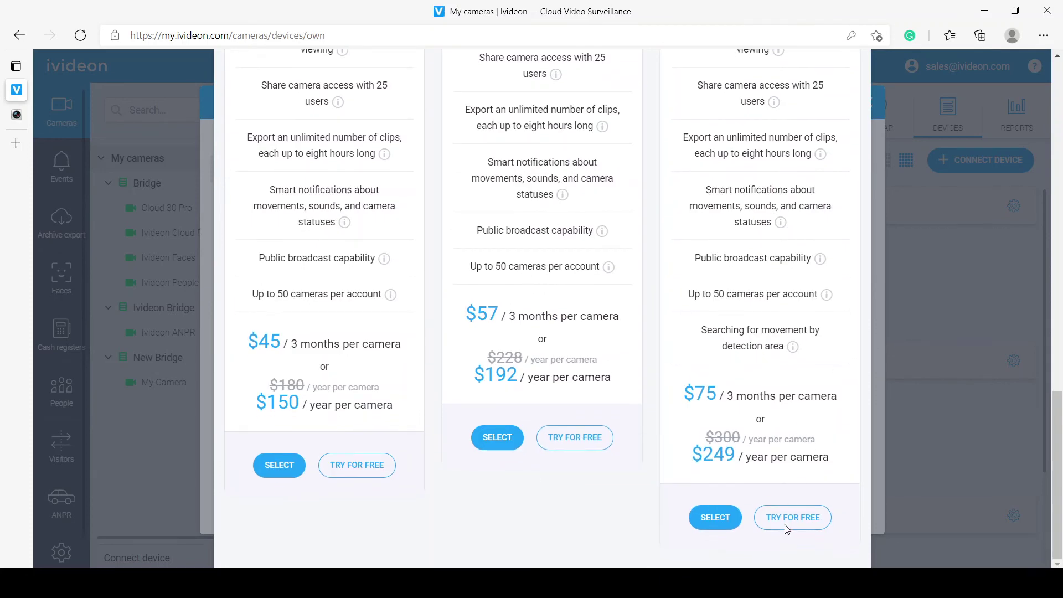
left_click(786, 527)
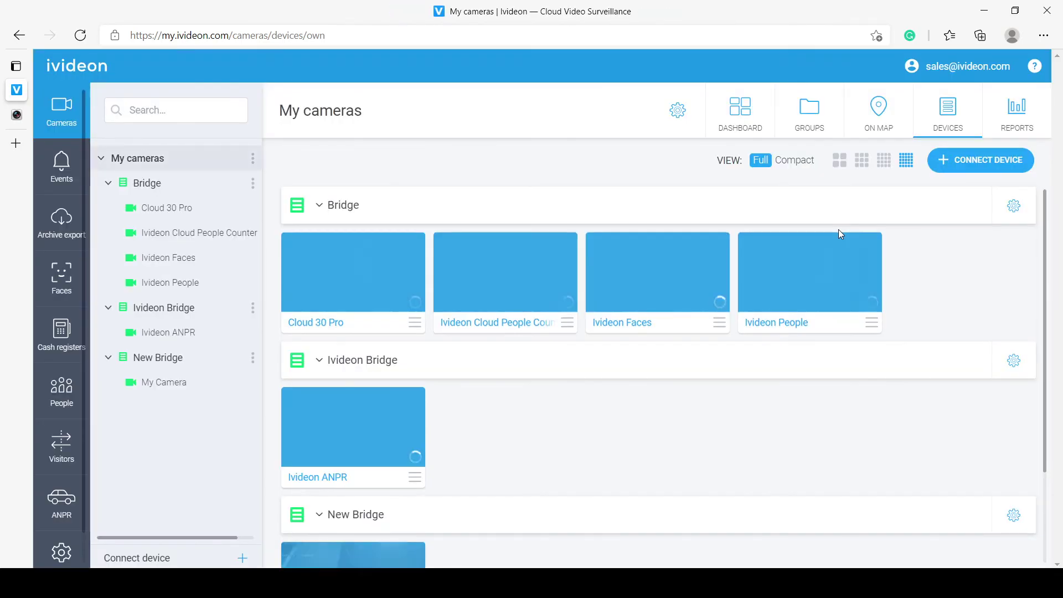
Step: Open My Camera from the device grid and retry the video load until its Hikvision live feed plays
scroll(522, 480, "down", 2)
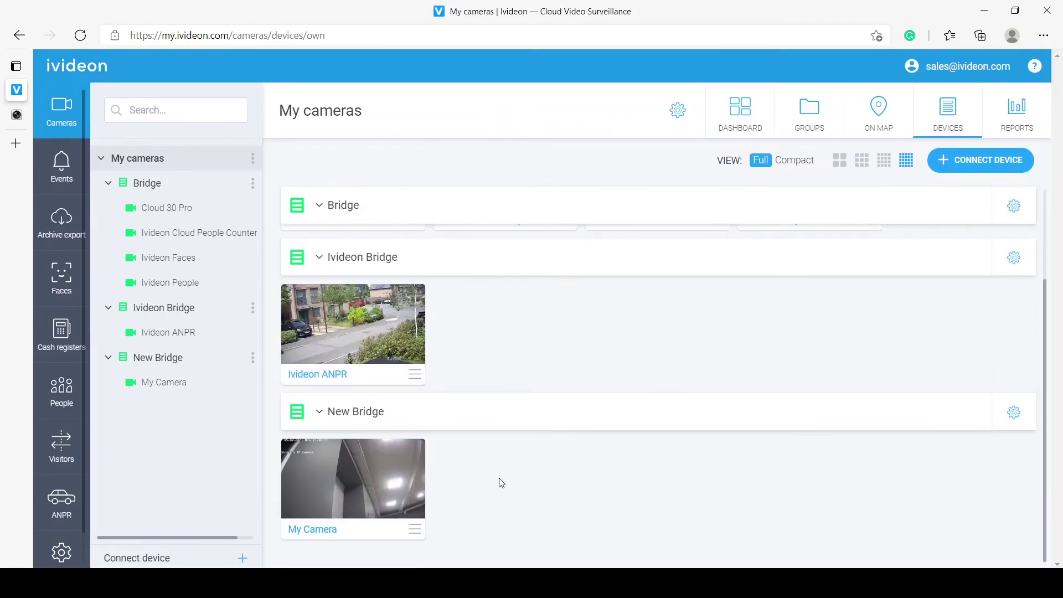
left_click(357, 481)
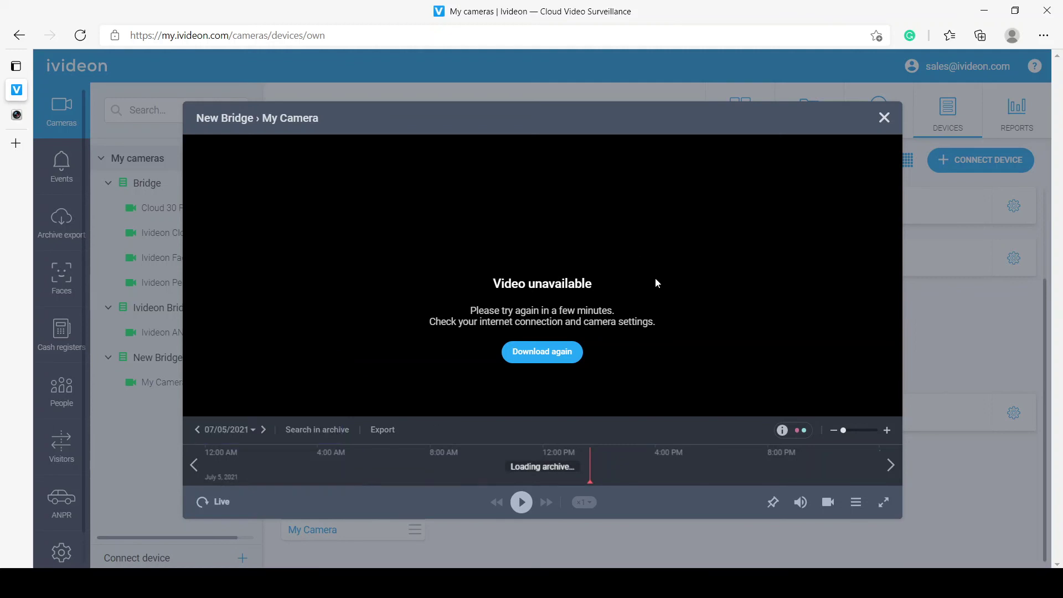
left_click(529, 352)
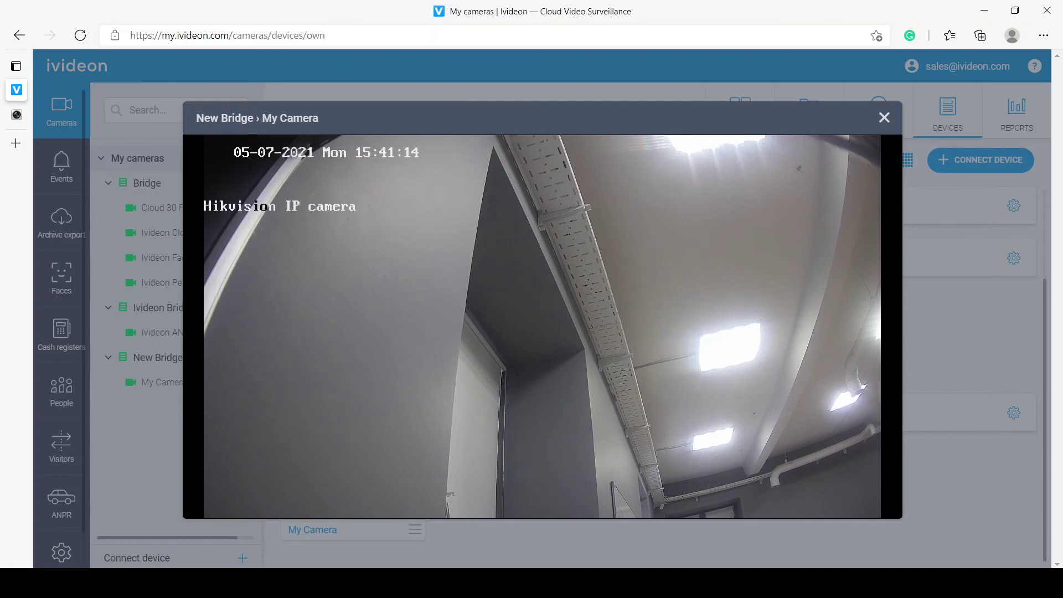
mouse_move(860, 315)
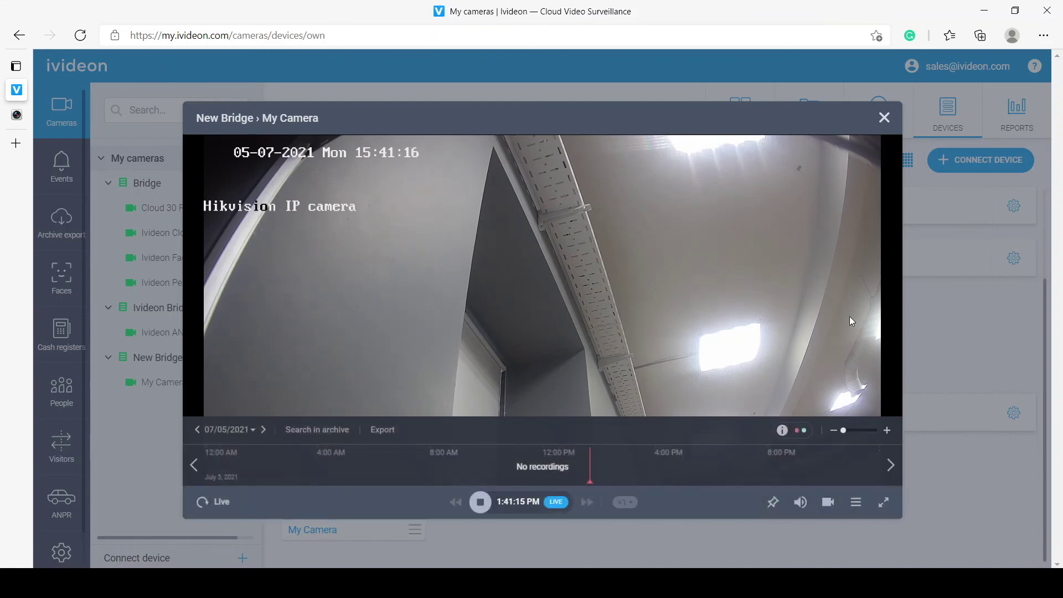